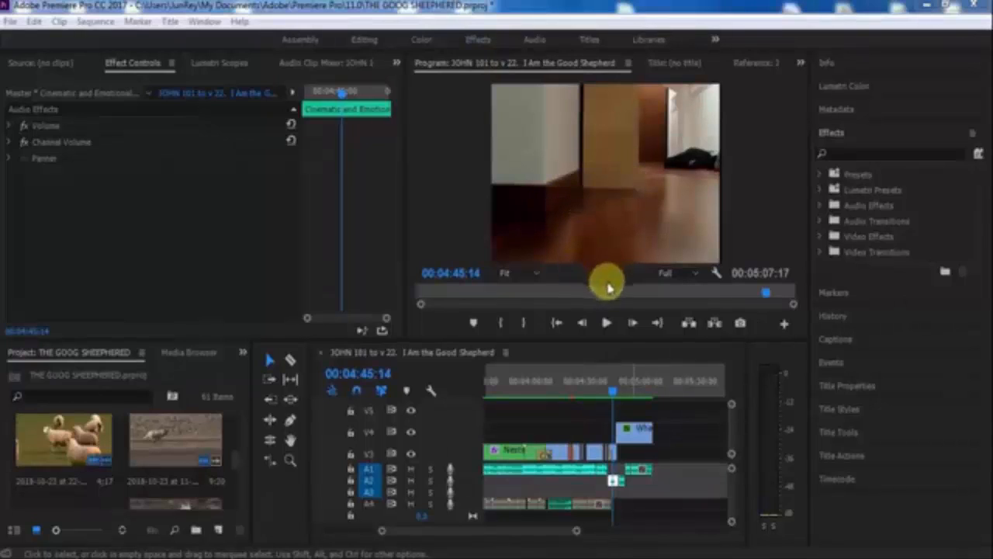
- Play back the end of the sequence from about 00:04:52 to 00:05:00 to review the transition between the hallway and tunnel clips
drag(766, 293, 773, 295)
key(space)
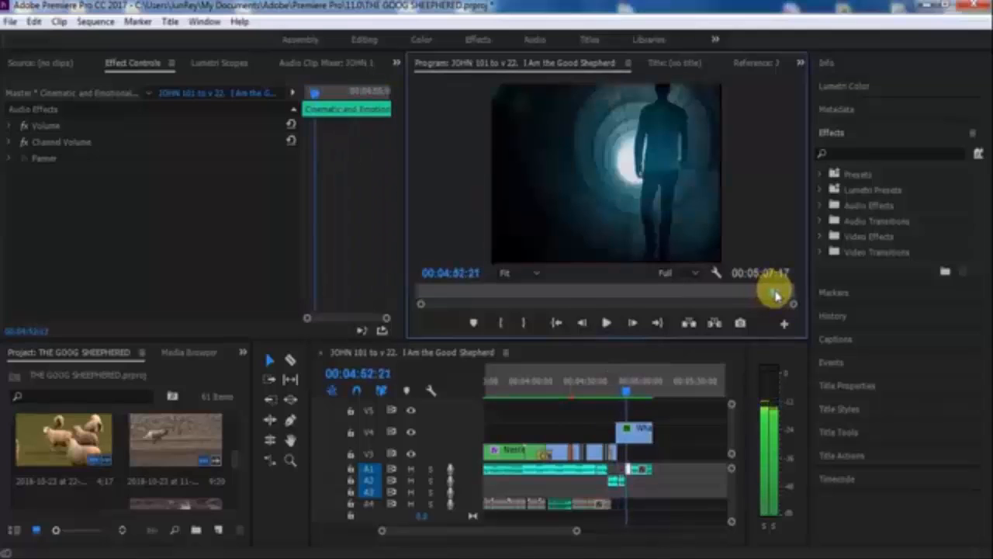
click(771, 293)
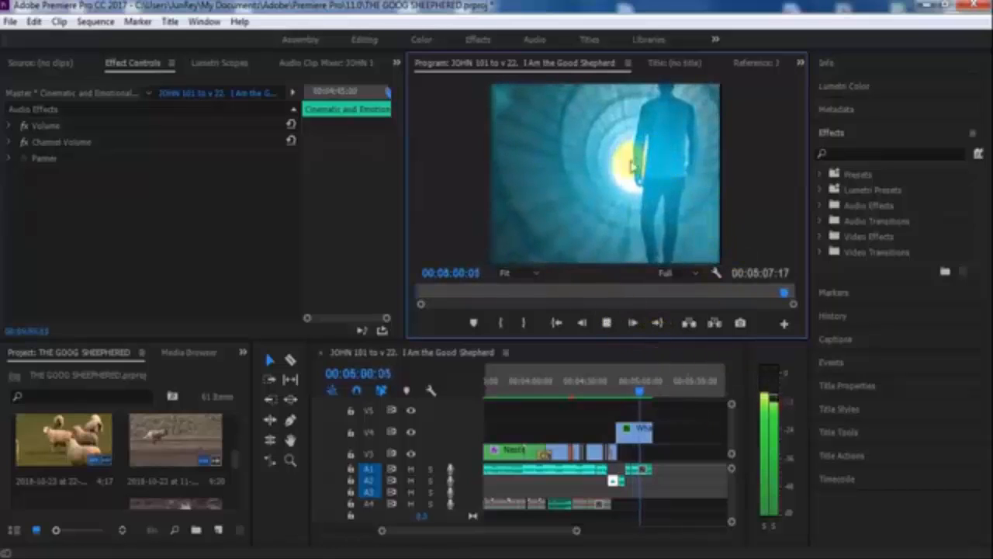
click(640, 391)
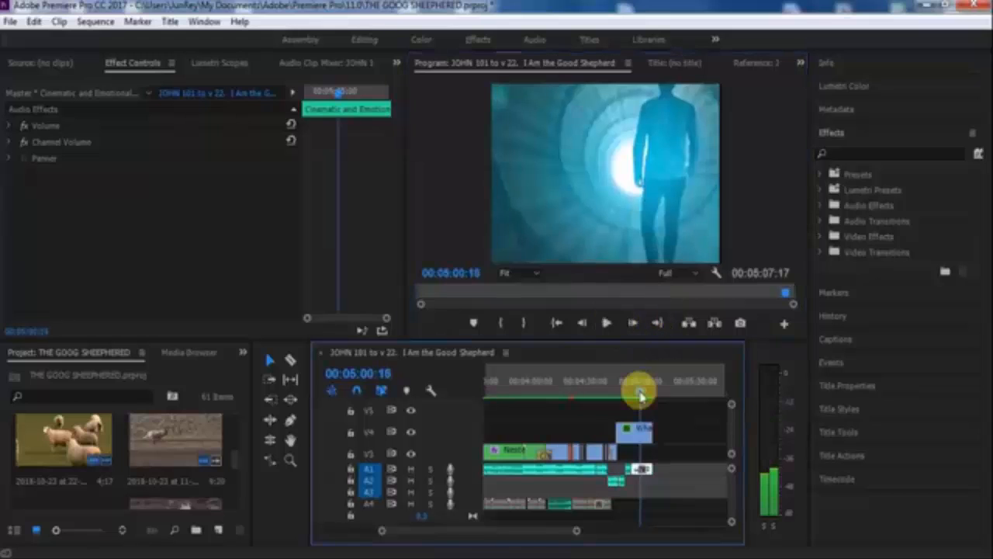
- Examine the Transition Completion keyframes of the Gradient Wipe on the tunnel clip, comparing the clip start with the second keyframe
click(636, 441)
scroll(391, 182, down, 3)
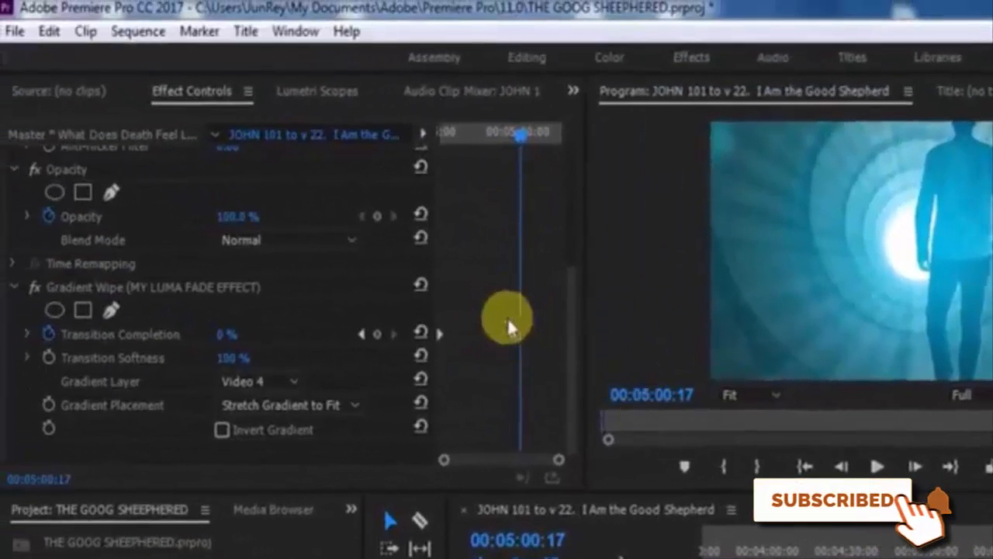
drag(517, 132, 433, 149)
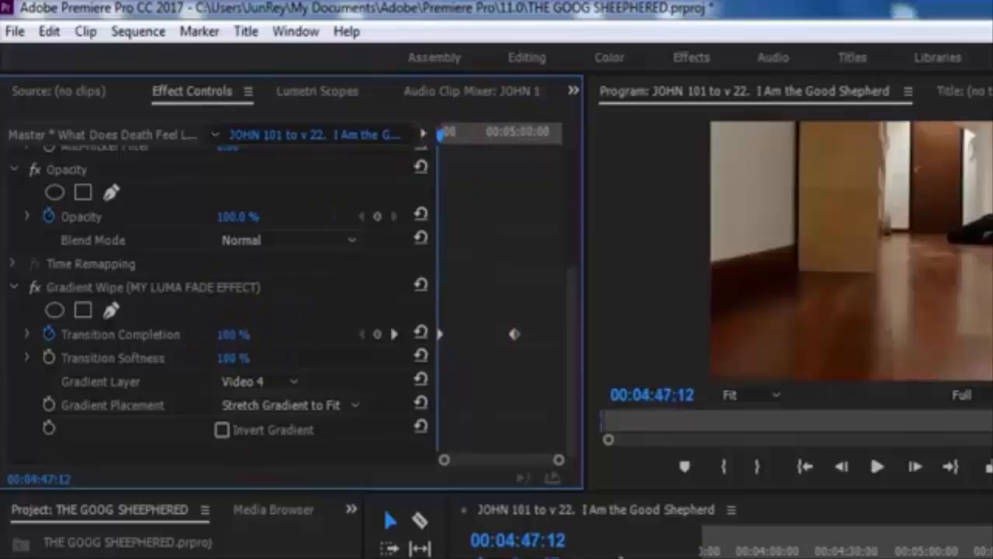
drag(436, 130, 515, 153)
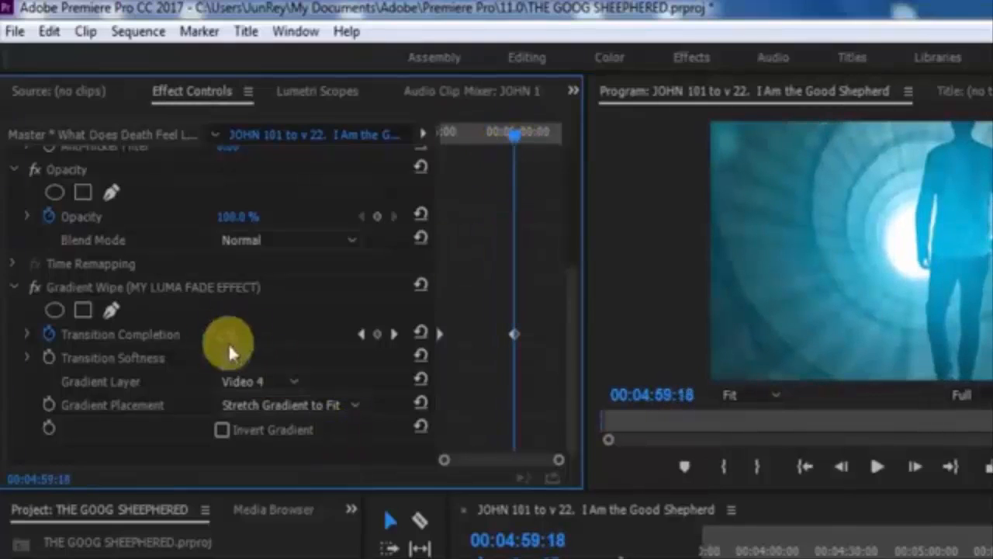
drag(506, 140, 433, 158)
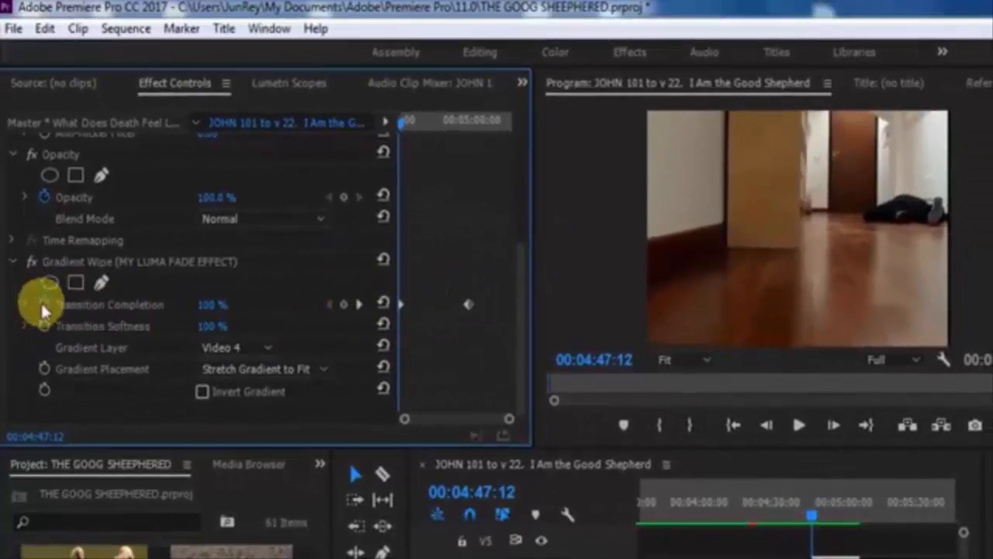
- Remove the Gradient Wipe's Transition Completion keyframes and lower Transition Completion to 30%
click(44, 311)
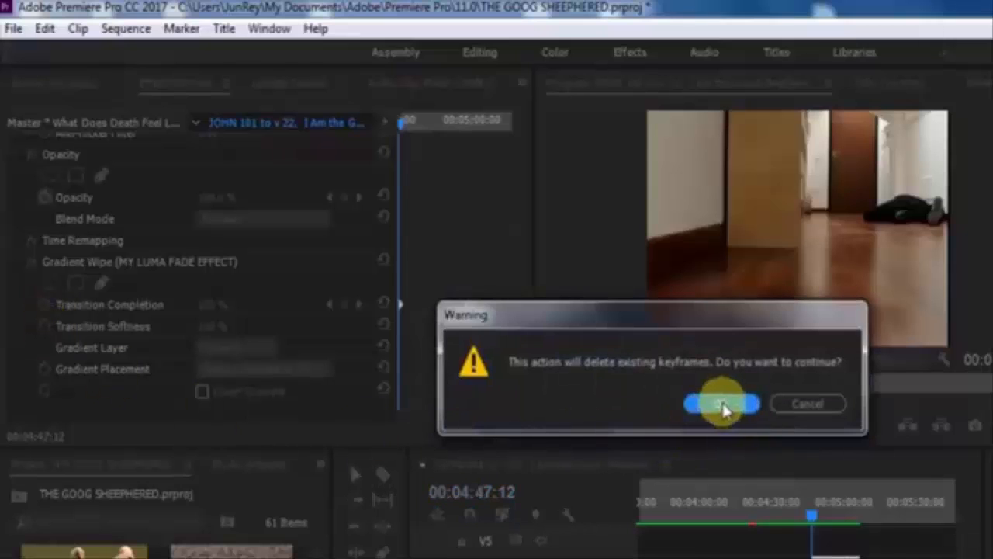
click(722, 406)
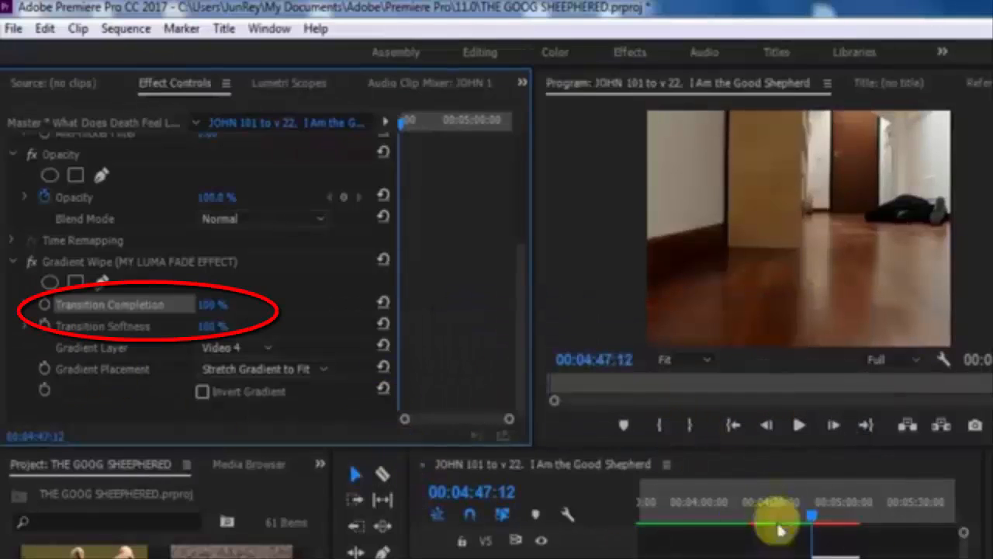
click(231, 308)
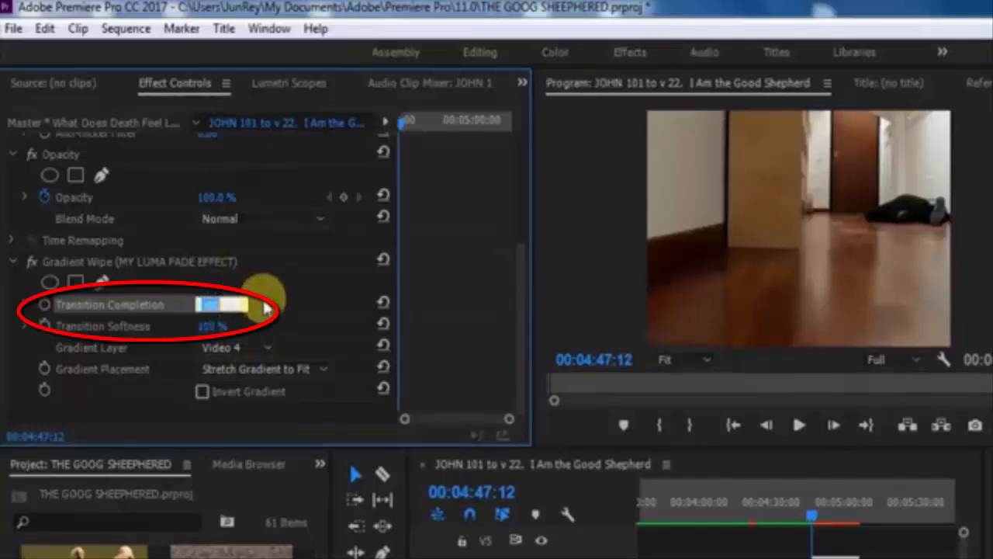
click(267, 302)
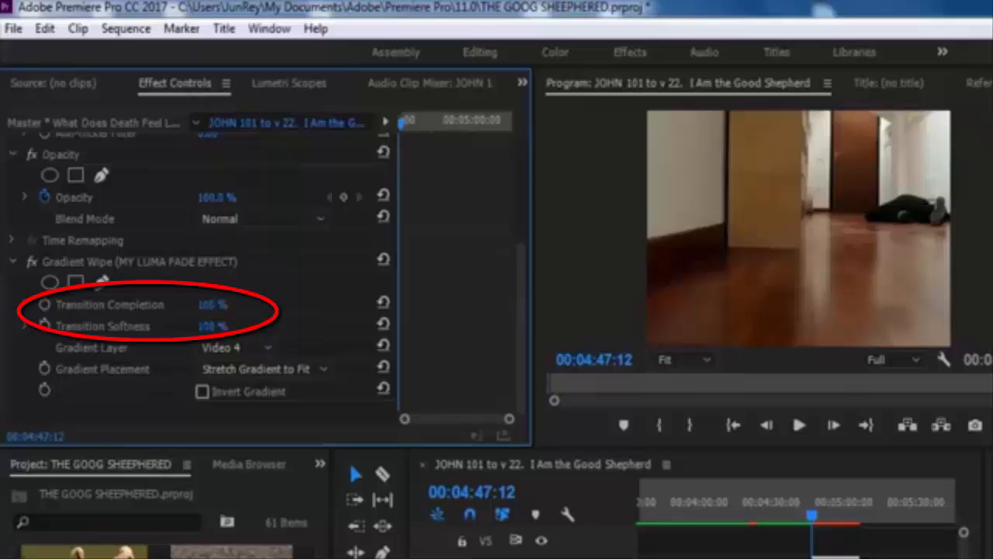
drag(225, 306, 167, 306)
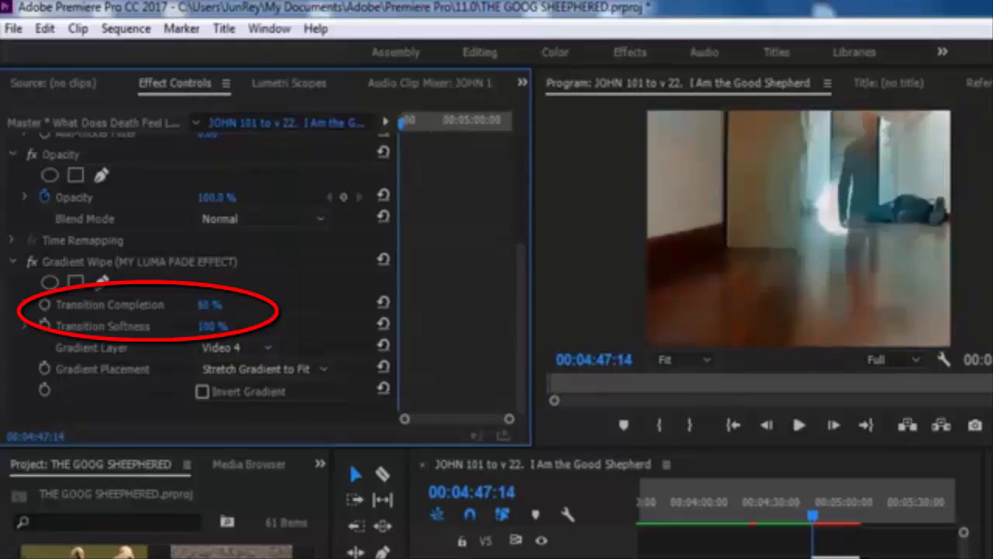
drag(210, 305, 201, 305)
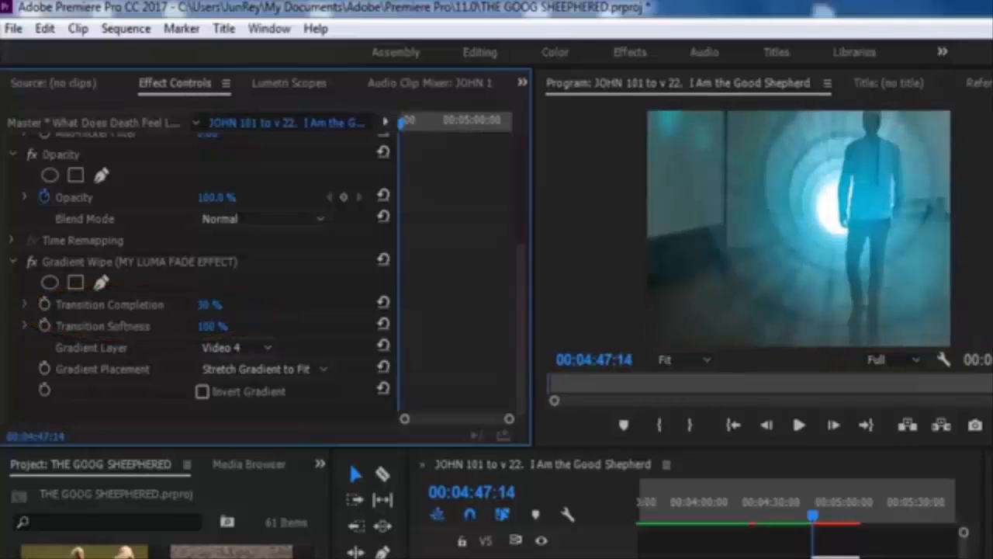
- Set the Gradient Wipe's Transition Softness to 50% and readjust Transition Completion to test the blend
click(222, 305)
click(221, 326)
text(5)
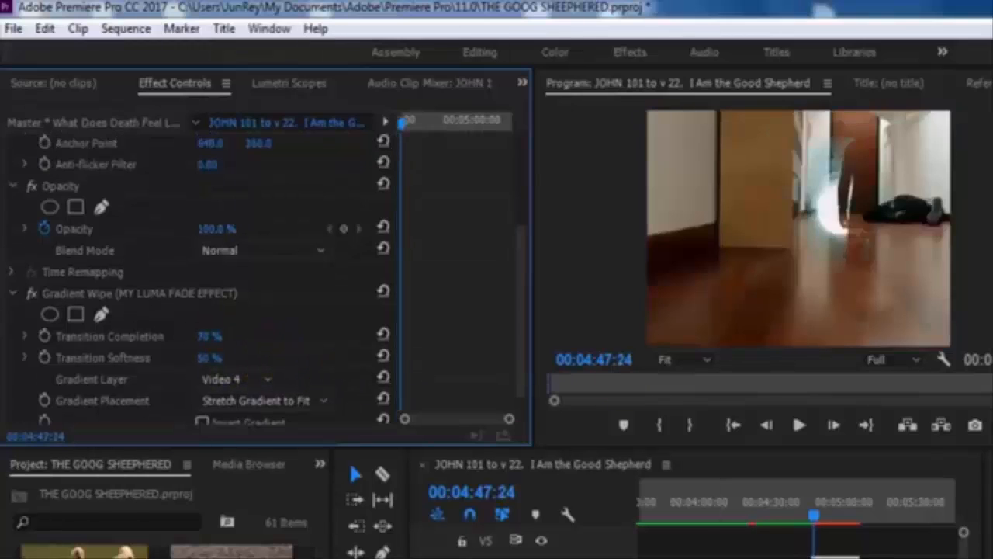
mouse_move(209, 337)
mouse_down()
mouse_move(200, 337)
mouse_move(221, 336)
mouse_move(194, 337)
mouse_up()
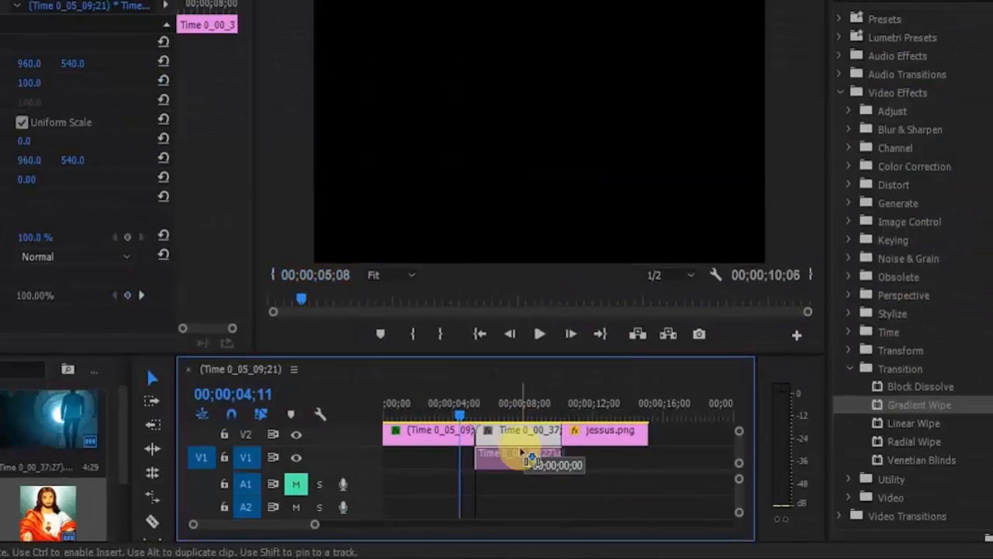
- Place the Time 0_00_37;27 clip on V1 starting at 00;00;04;11 and apply Gradient Wipe to the first clip on V2
drag(515, 455, 513, 464)
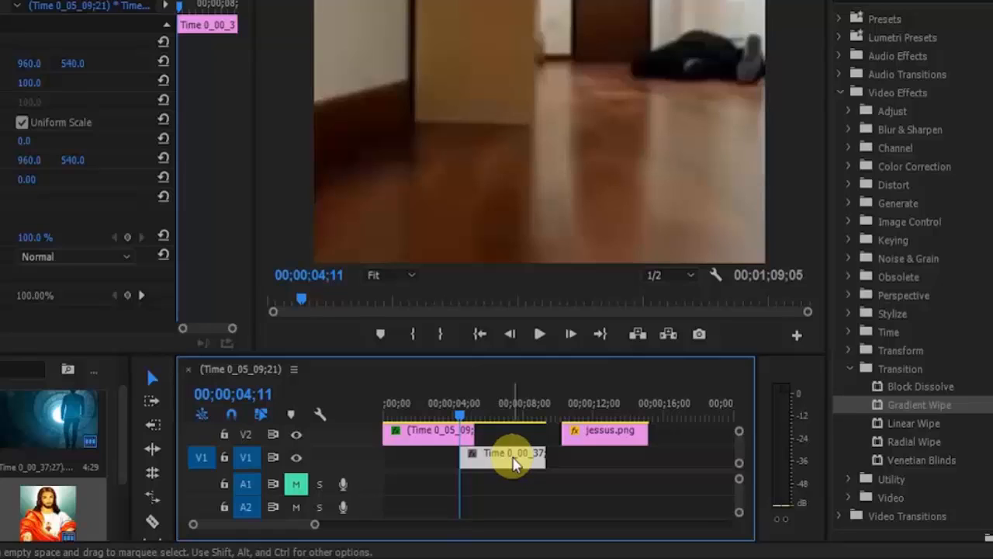
click(917, 409)
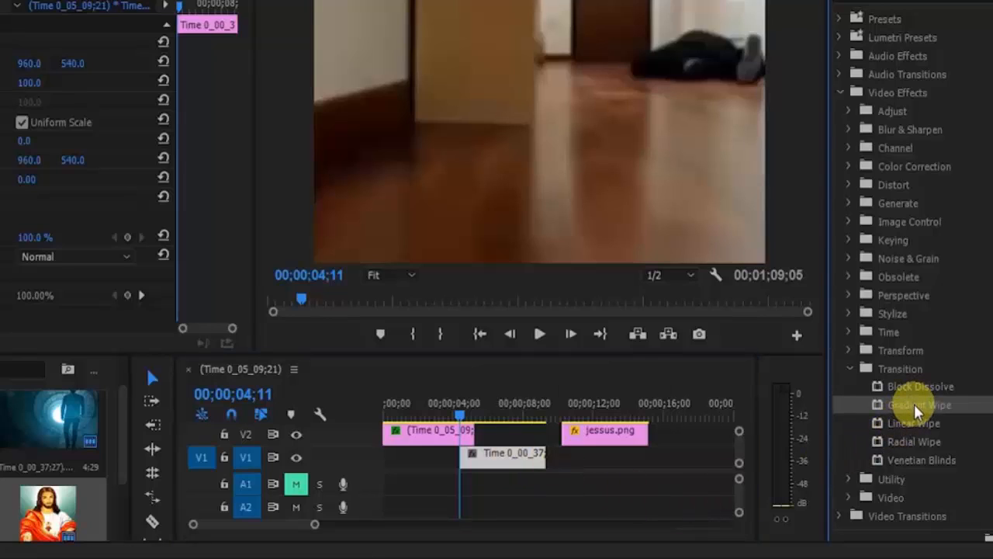
drag(917, 410, 448, 432)
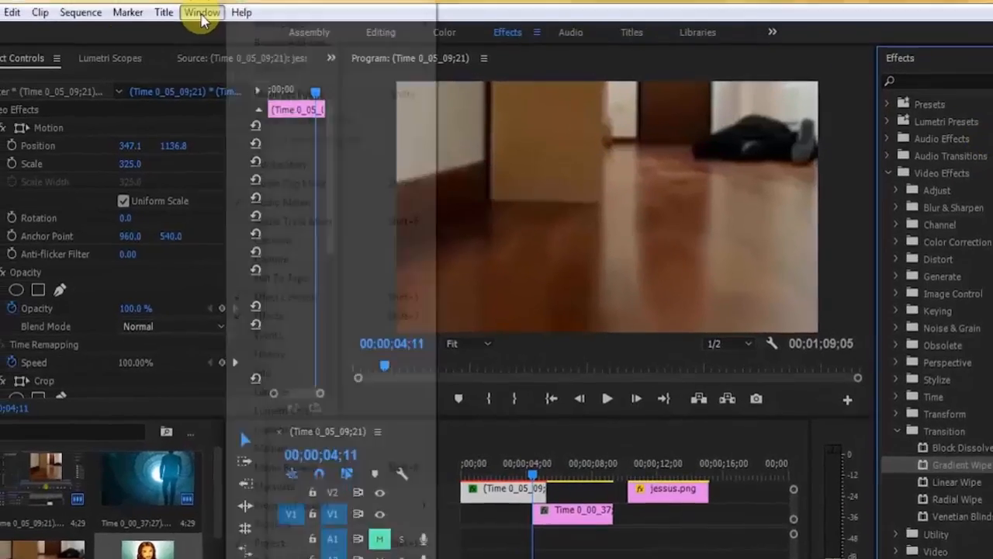
- Show the Effects panel in the workspace
click(154, 1)
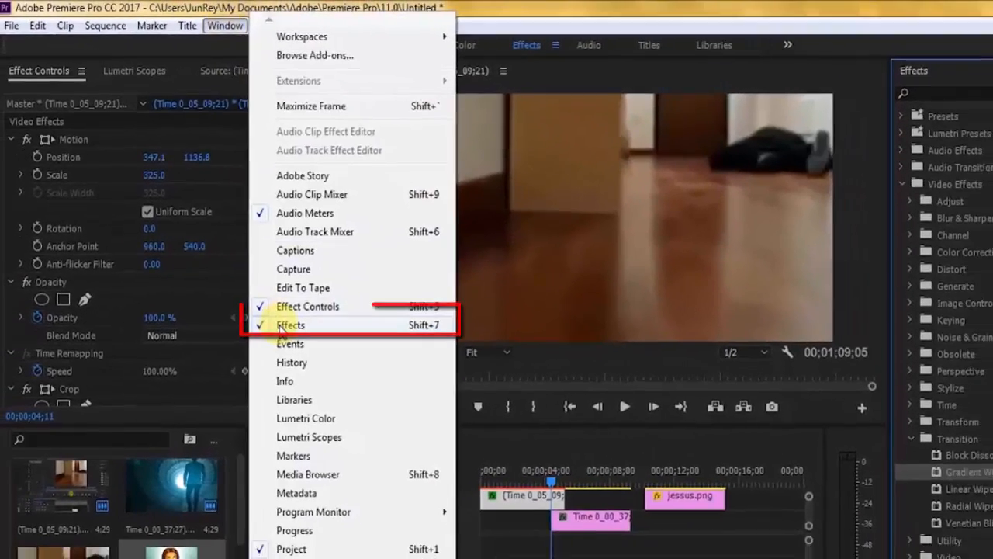
click(284, 325)
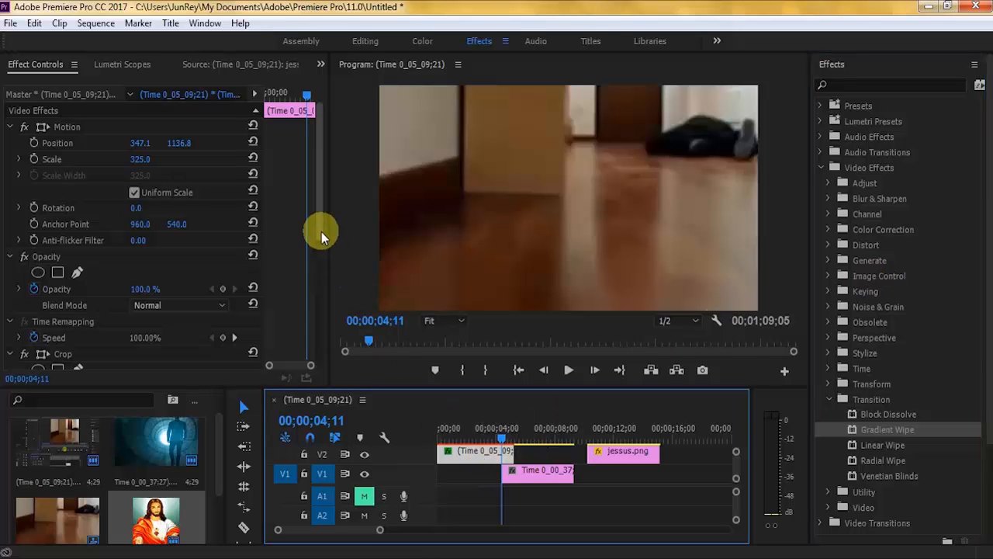
- Set the Gradient Wipe's Transition Completion to 20% and Transition Softness to 20%
drag(322, 231, 340, 383)
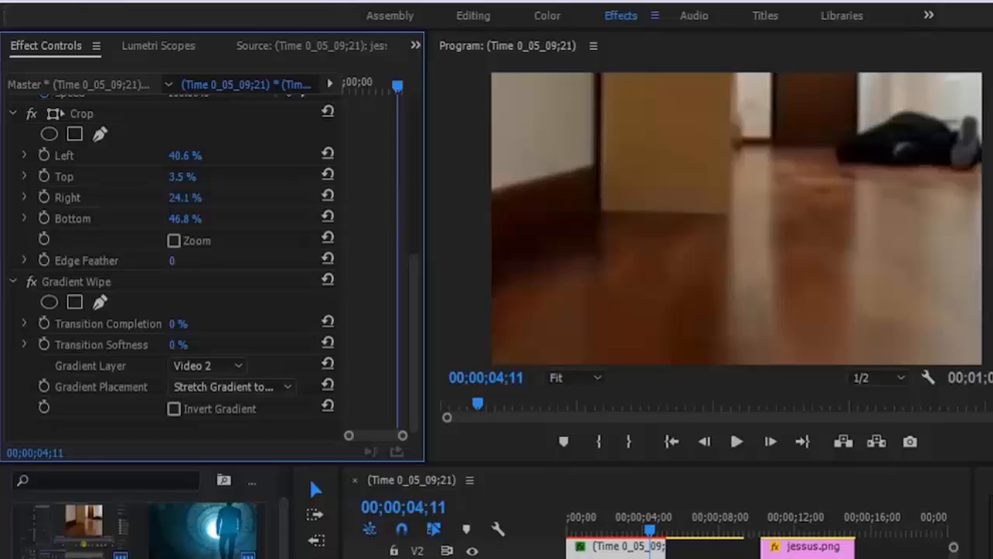
click(187, 323)
text(20)
key(Tab)
text(2)
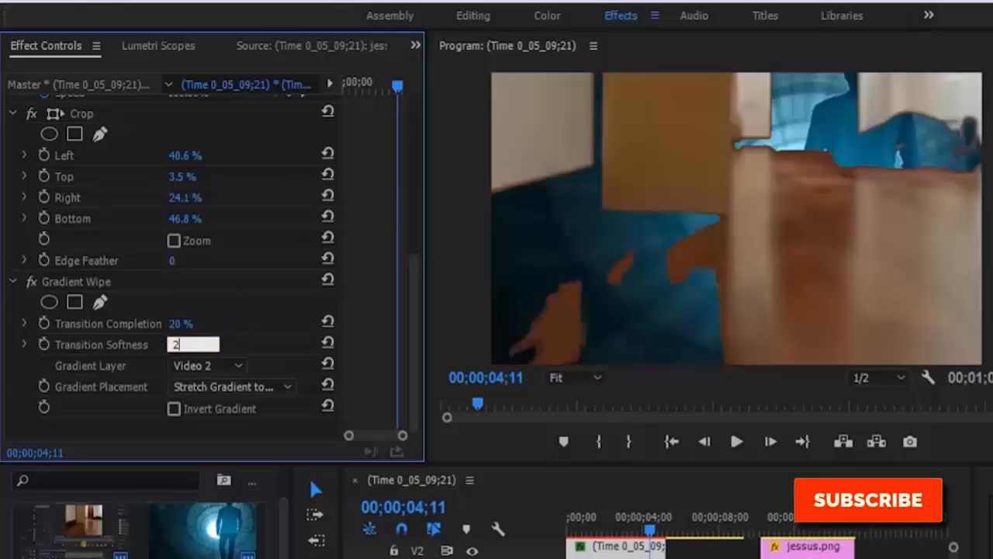
text(0)
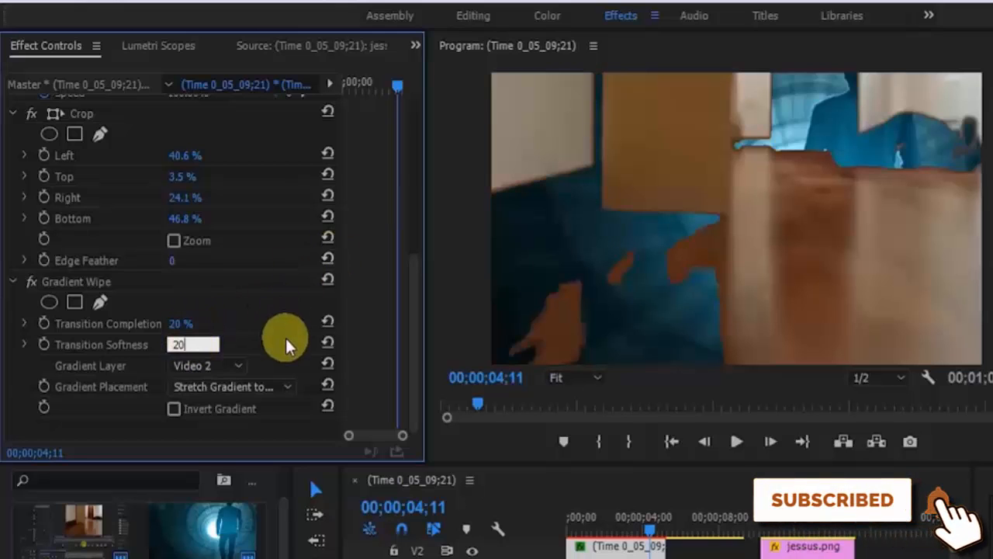
key(Return)
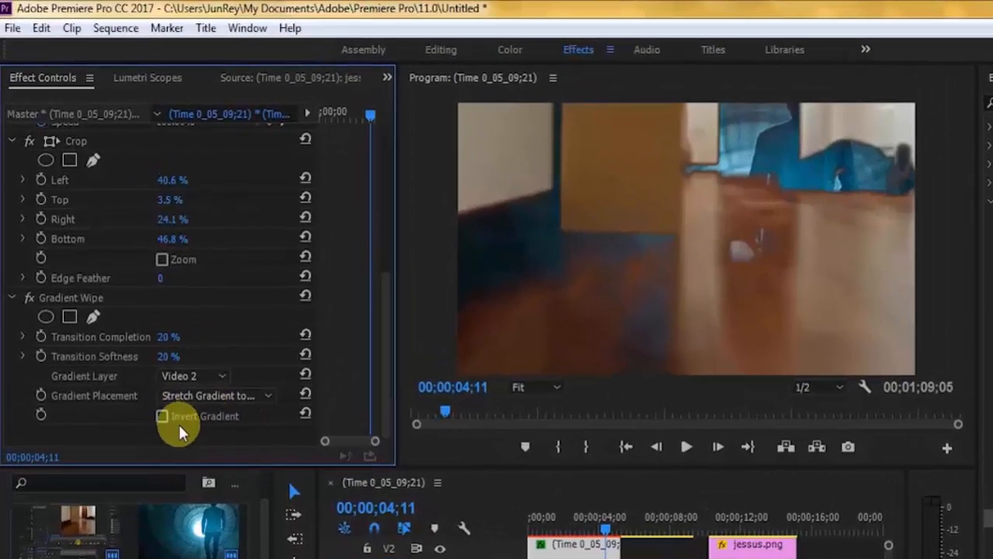
- Try the Invert Gradient option on the Gradient Wipe and check the frame around 00;00;04;11
click(162, 416)
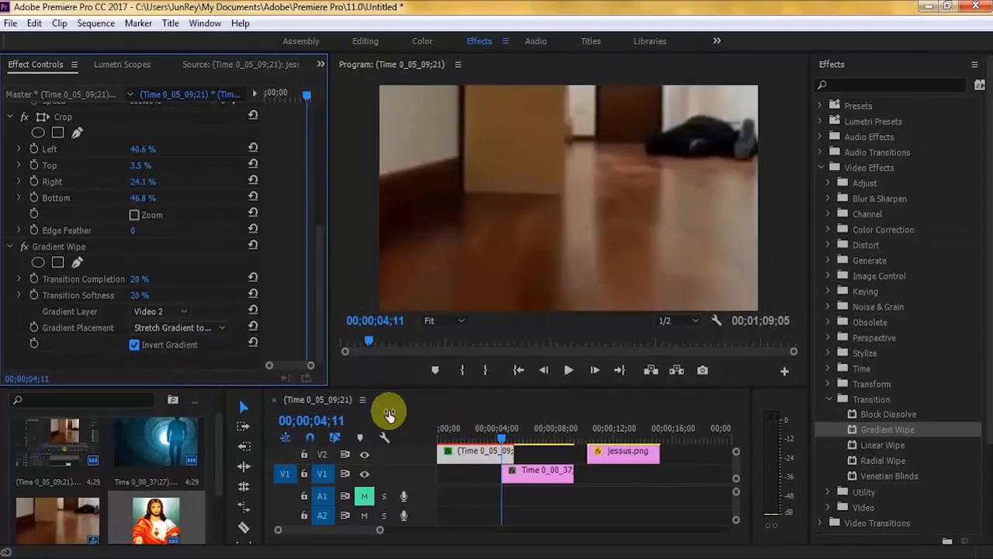
drag(502, 448, 502, 446)
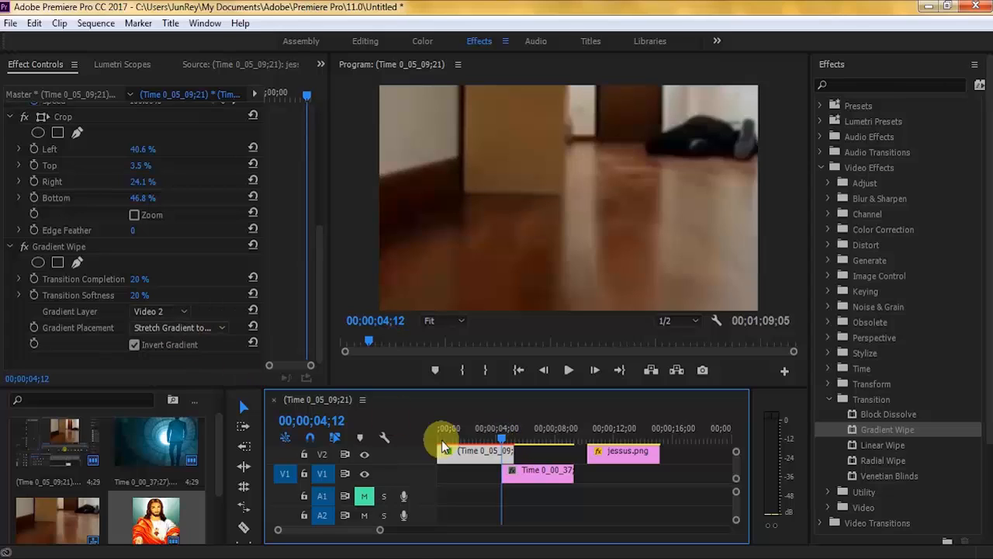
click(160, 286)
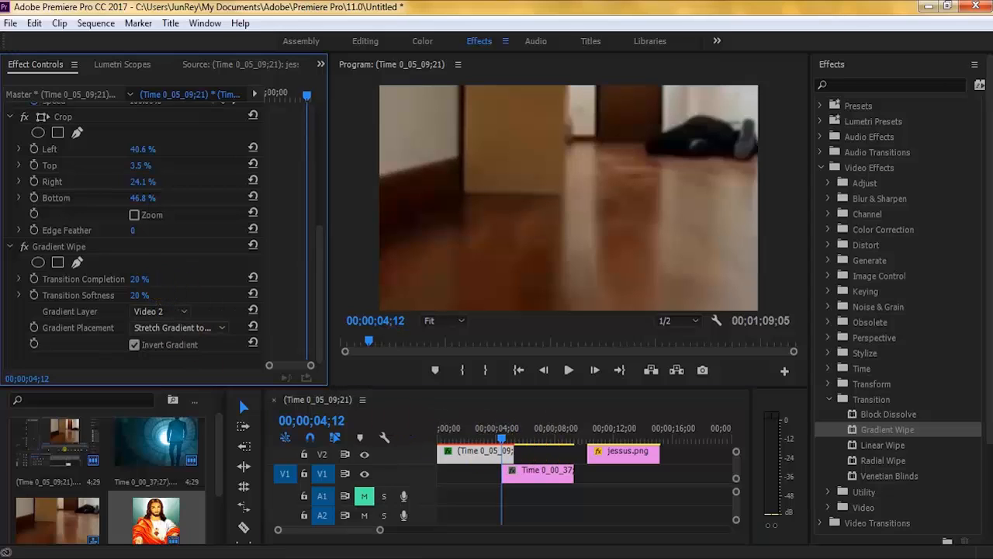
- Turn off Invert Gradient and keyframe Transition Completion at 0% at 00;00;04;11
drag(140, 278, 174, 279)
click(134, 344)
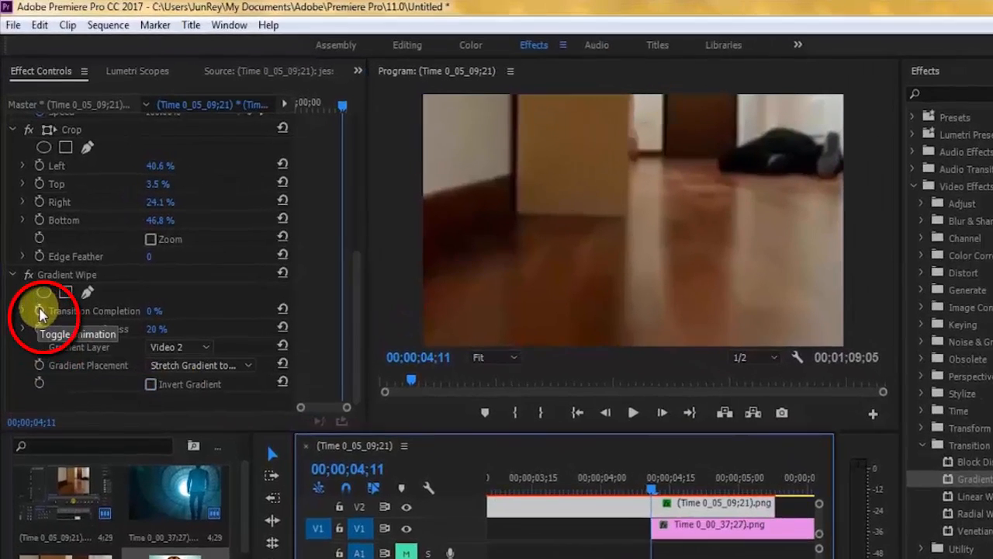
click(34, 279)
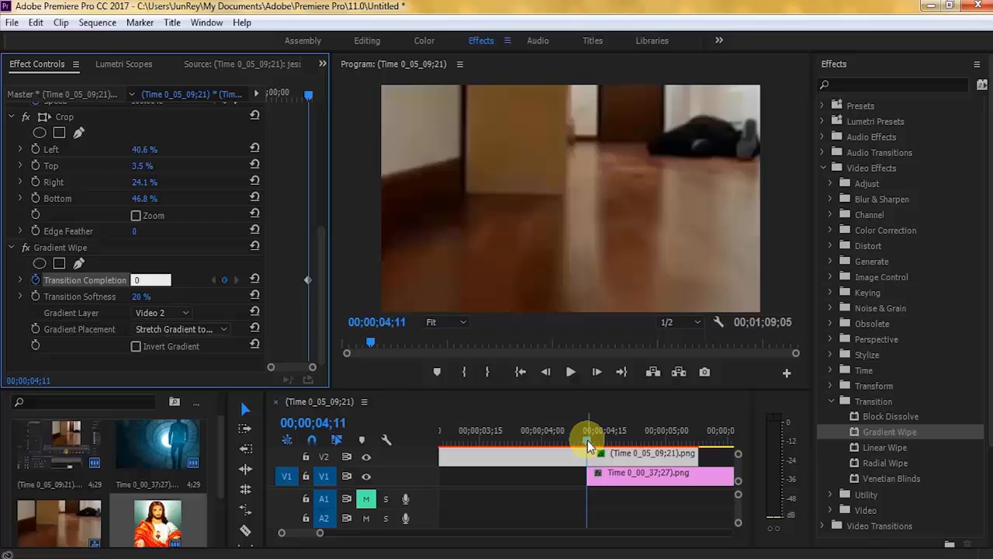
- Add a Transition Completion keyframe of 100% at 00;00;05;08, at the end of the first V2 clip
drag(589, 445, 696, 456)
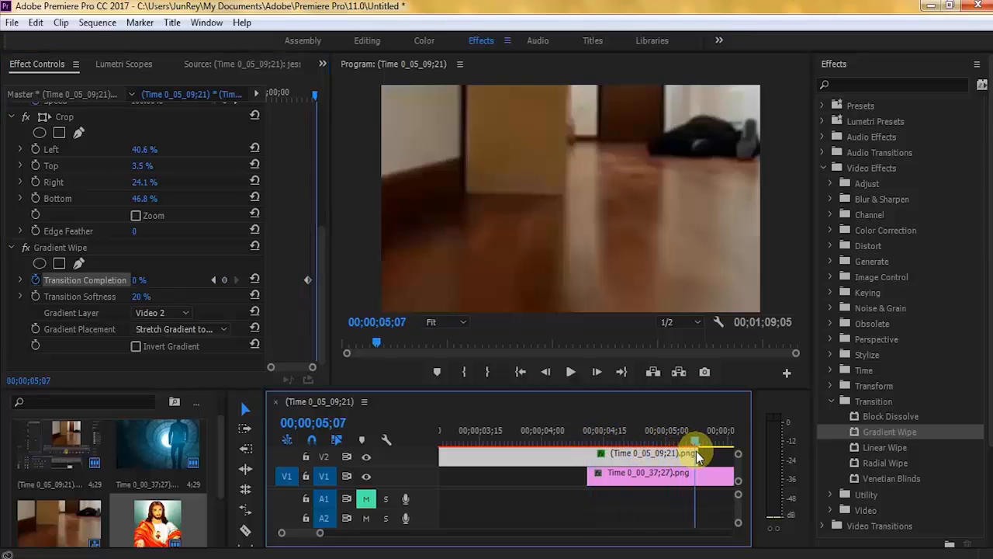
click(167, 278)
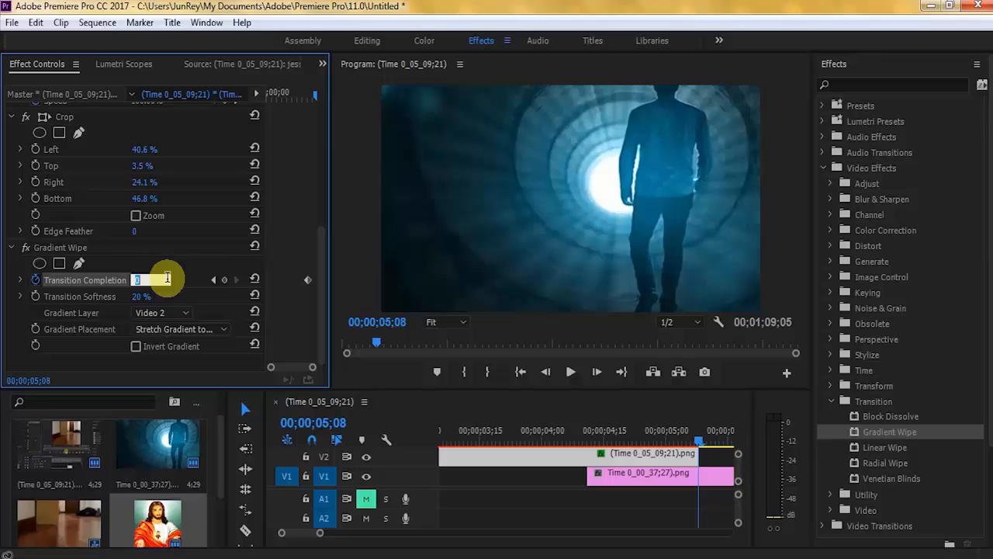
text(100)
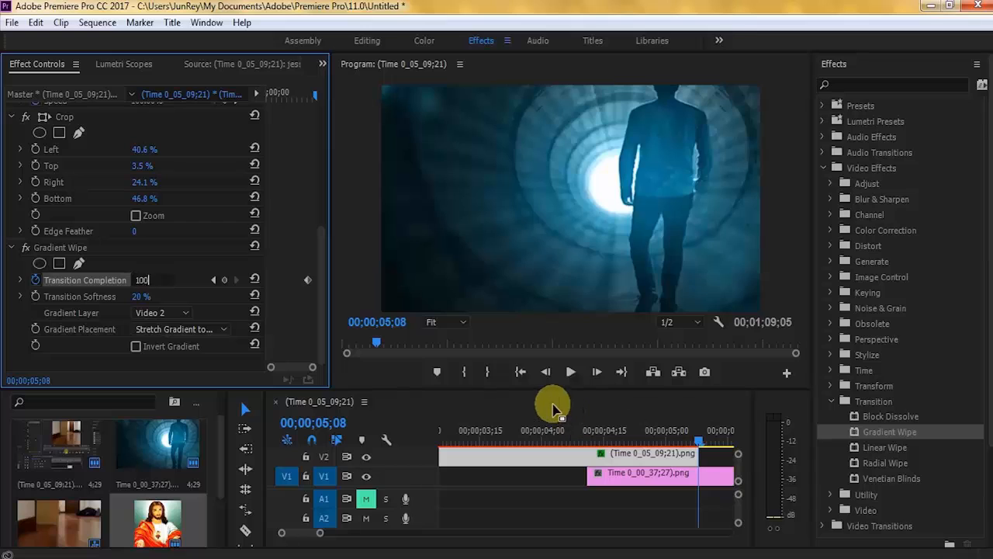
click(553, 407)
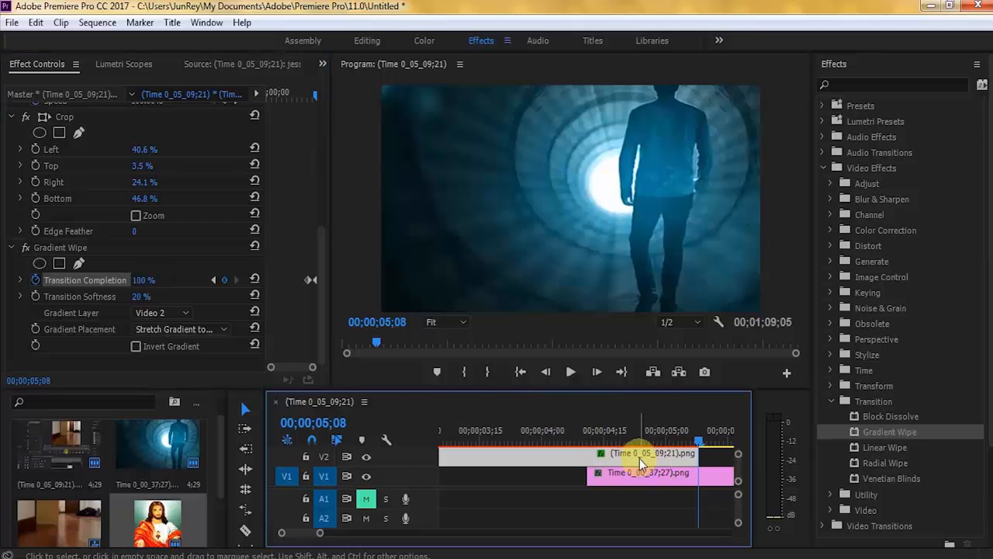
- Play the sequence from the start of the clip overlap to preview the luma fade transition
drag(701, 444, 582, 452)
click(571, 372)
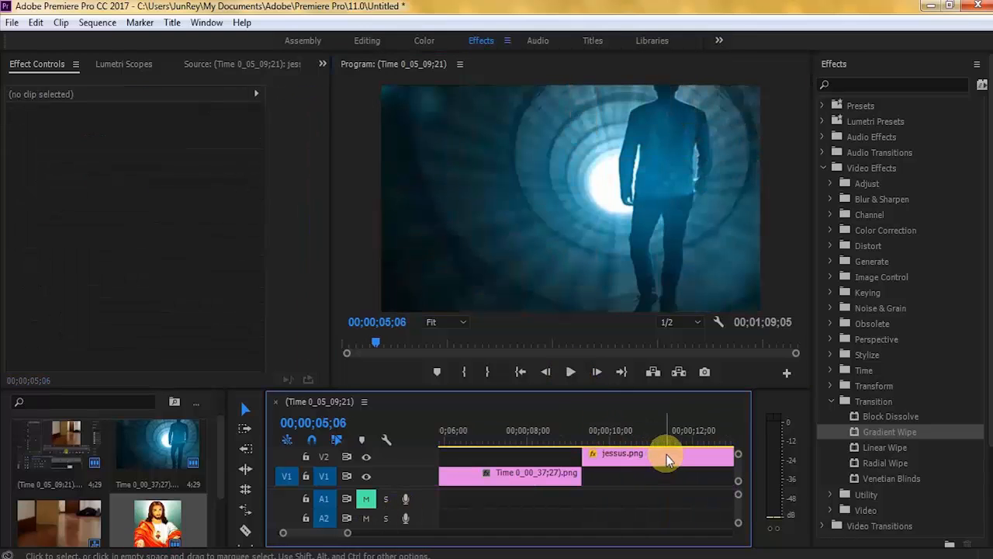
- Move the jessus.png clip earlier on V2 so it starts at about 00;00;08;00 and overlaps the end of the V1 clip
drag(660, 457, 598, 456)
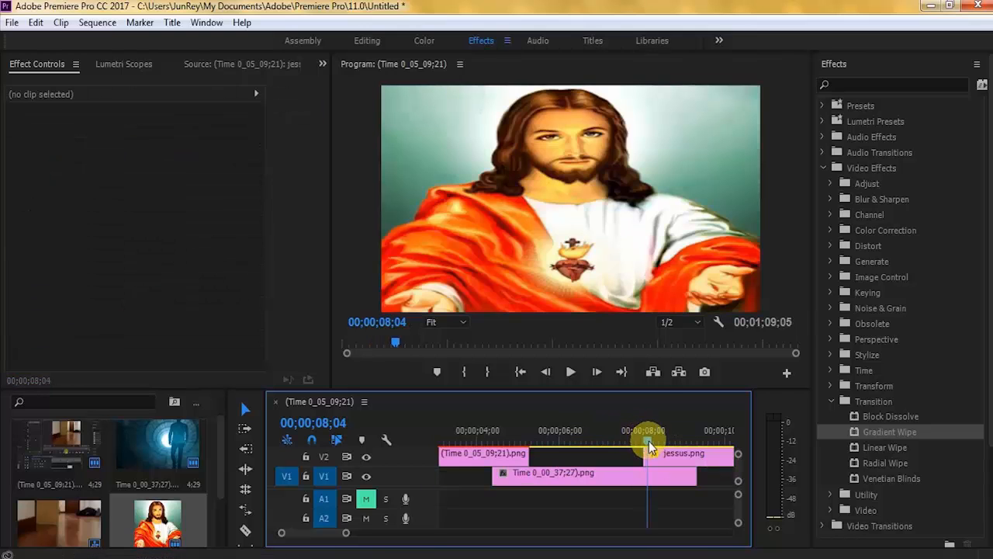
- Apply the Gradient Wipe effect to the jessus.png clip on V2, with the playhead at the clip's start at 00;00;08;01
drag(649, 447, 643, 447)
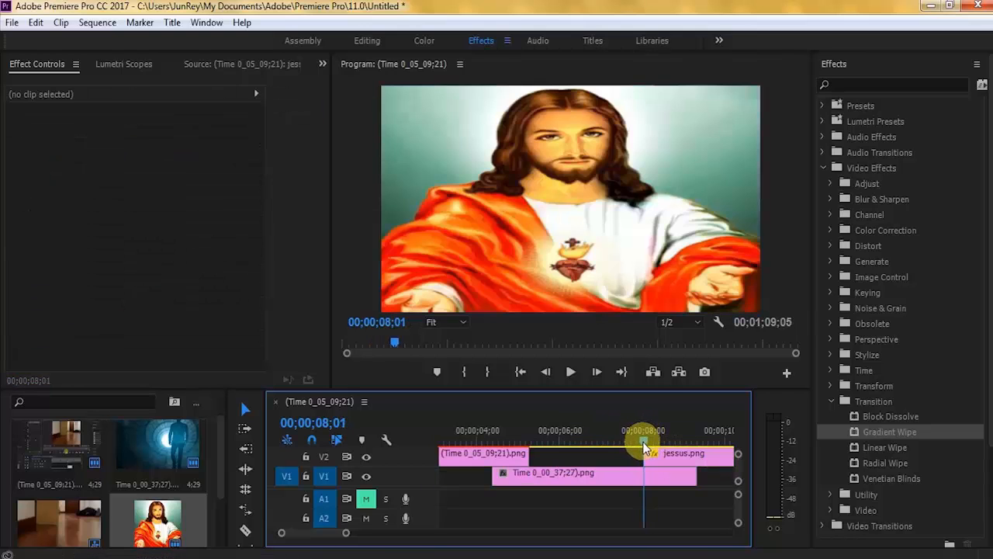
click(656, 454)
click(875, 432)
drag(875, 431, 694, 458)
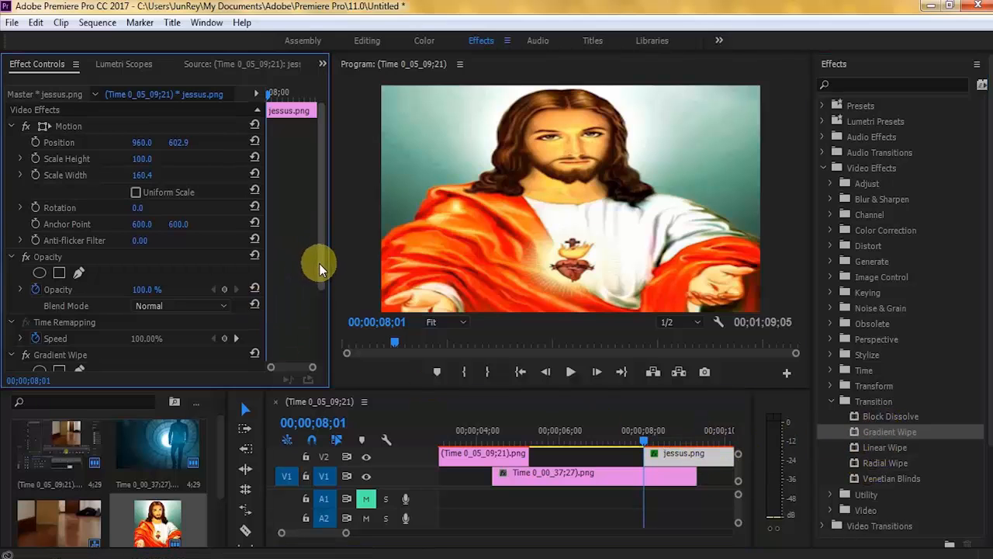
- Set the Gradient Wipe's Transition Completion to 100% on the jessus.png clip at 00;00;08;01
drag(319, 260, 317, 349)
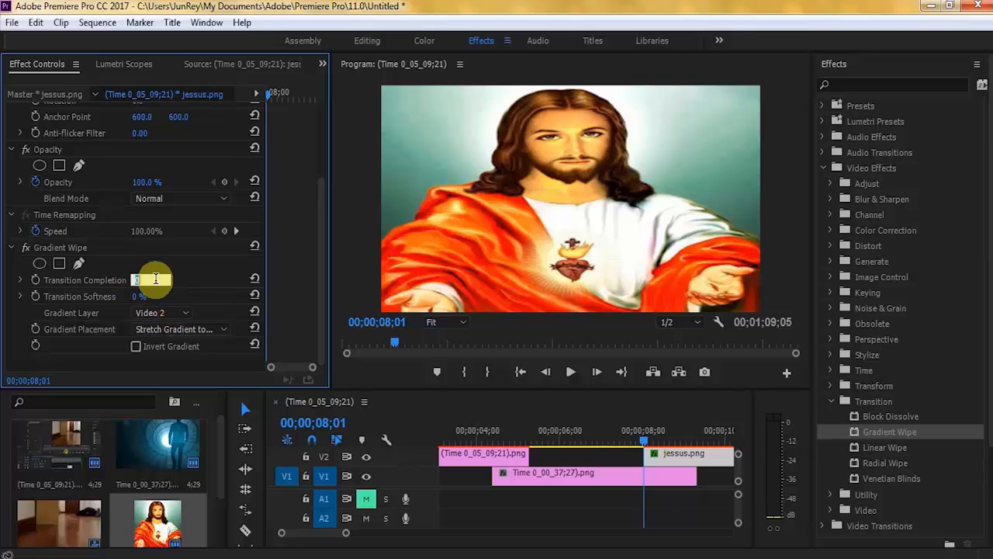
key(BackSpace)
text(100)
- Keyframe Transition Completion from 100% at the start of jessus.png to 0% at 00;00;09;10, the end of the V1 clip
click(469, 411)
scroll(532, 436, down, 3)
drag(541, 441, 566, 442)
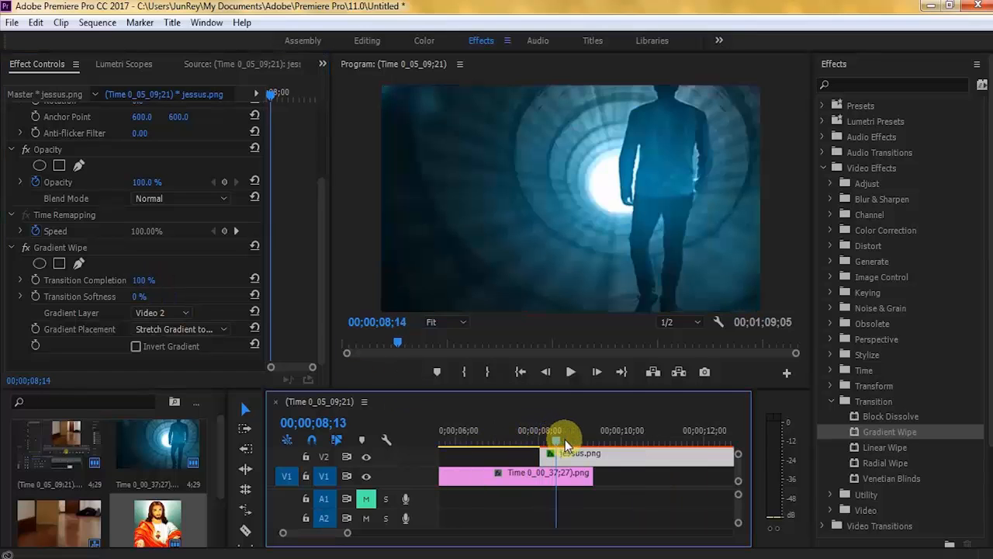
text(8)
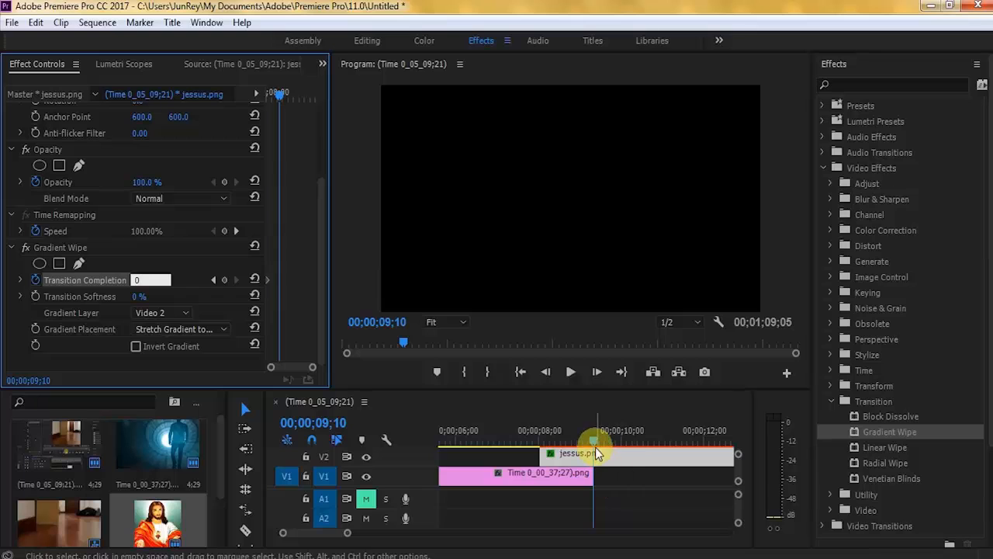
key(Return)
mouse_move(591, 444)
mouse_down()
mouse_move(600, 440)
mouse_move(541, 444)
mouse_move(593, 447)
mouse_up()
text(0)
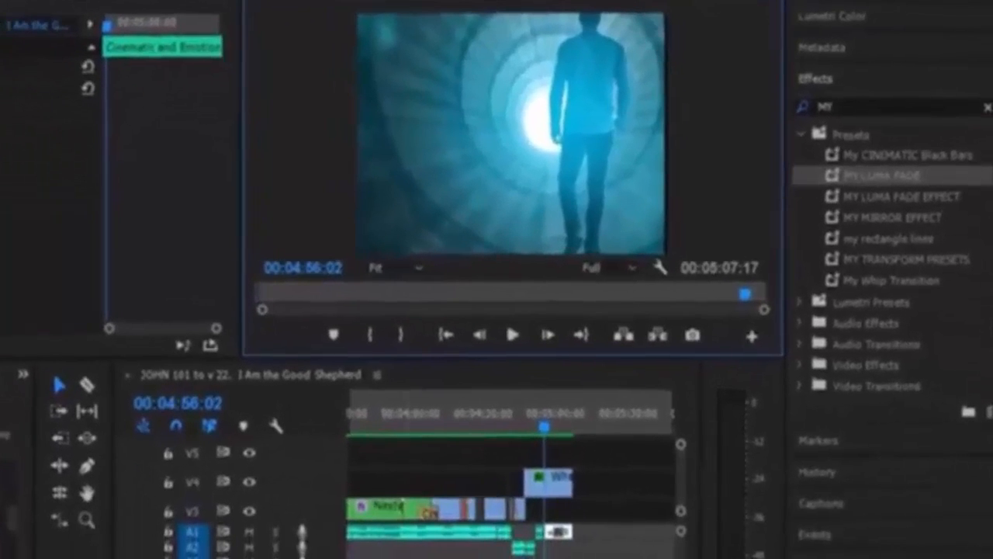
- Play the finished Good Shepherd sequence from its beginning at 00:00:00:00
drag(545, 558, 574, 548)
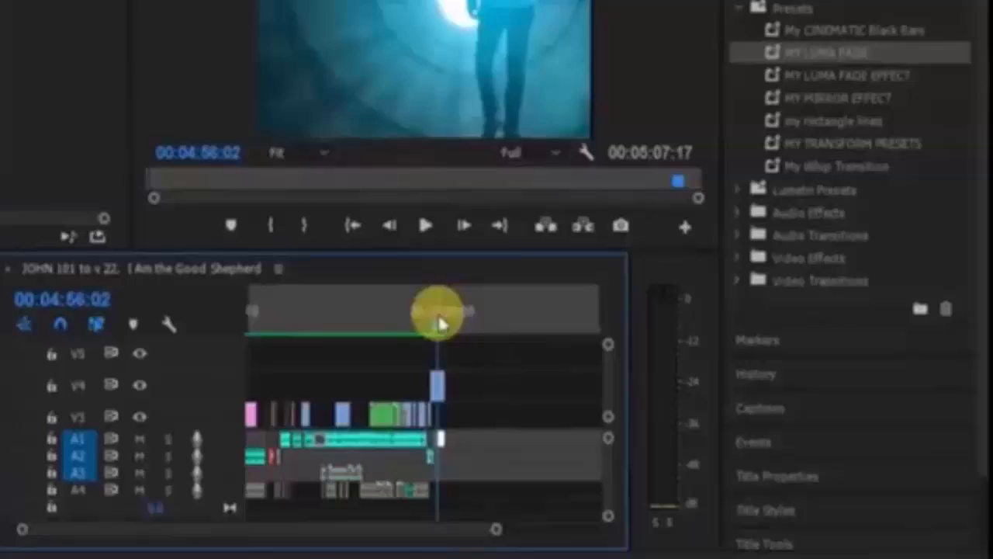
drag(567, 361, 411, 365)
drag(263, 330, 223, 333)
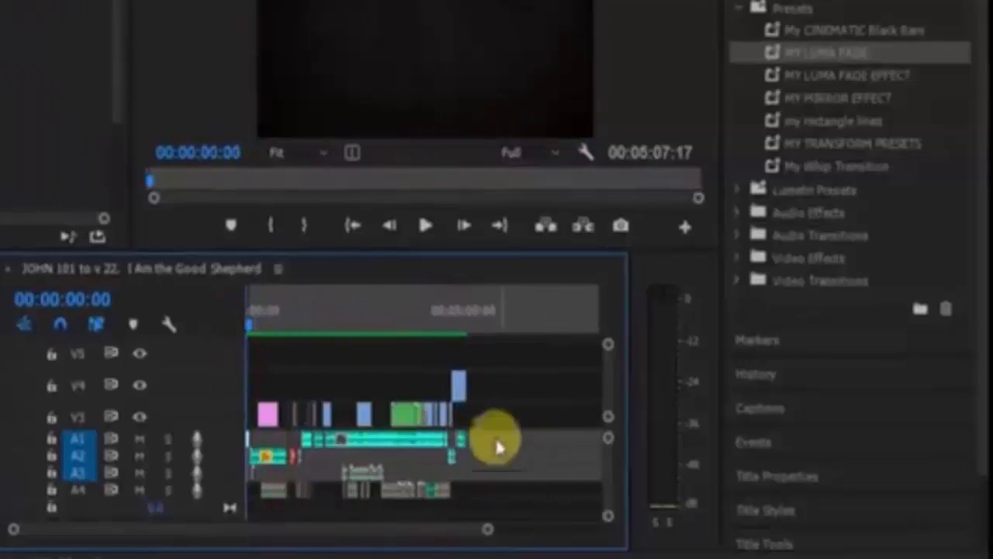
key(space)
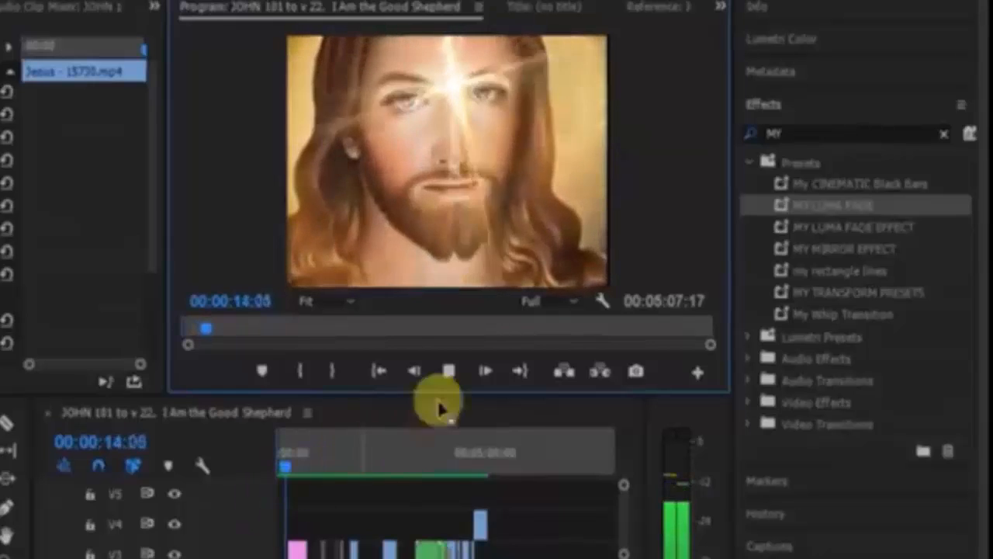
- Preview the Good Shepherd sequence from 00:01:20:16, and again from about 00:02:33
click(322, 328)
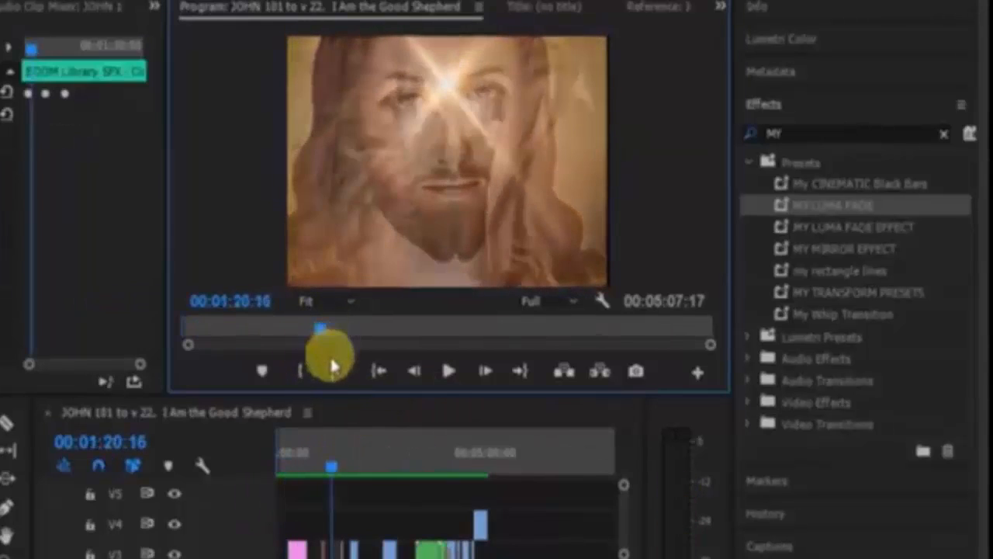
click(448, 371)
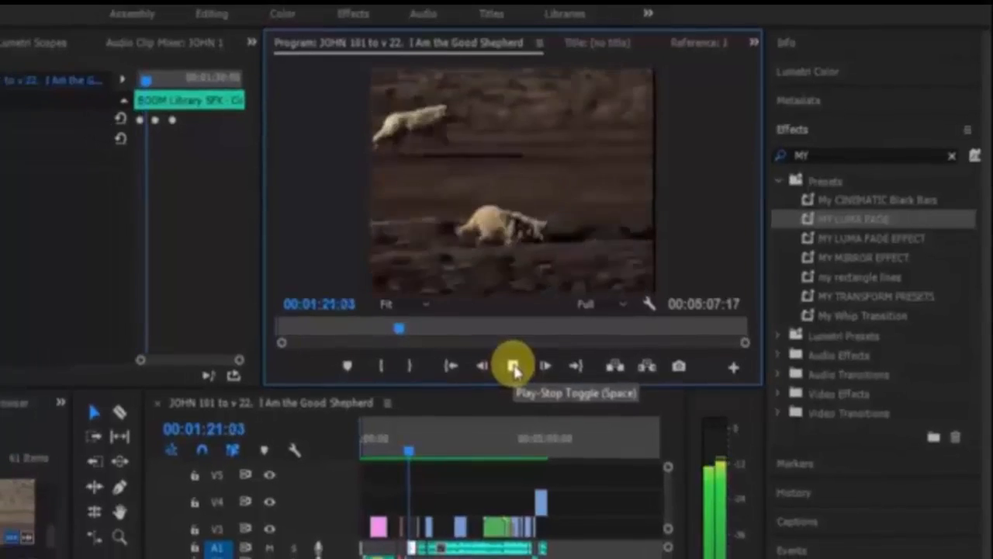
click(513, 366)
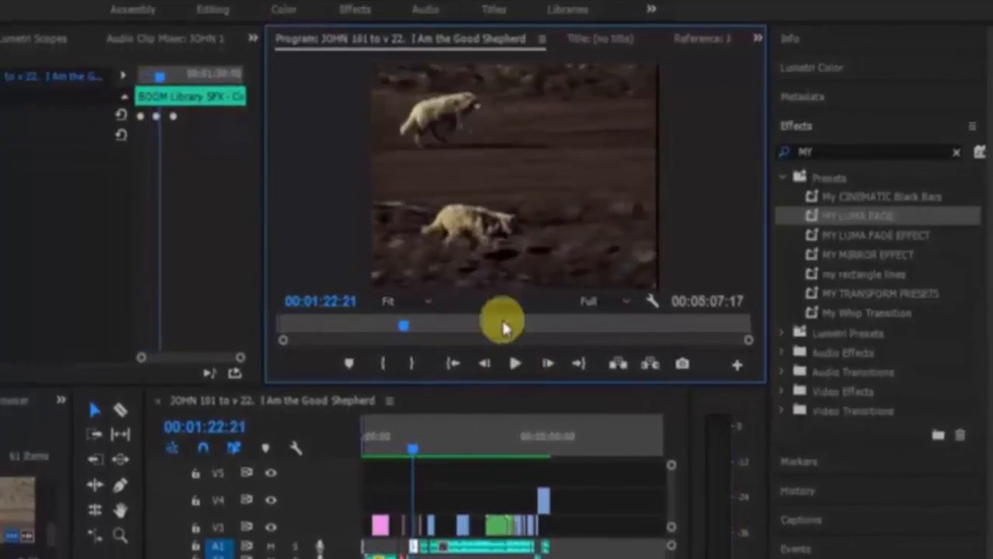
click(503, 327)
click(514, 364)
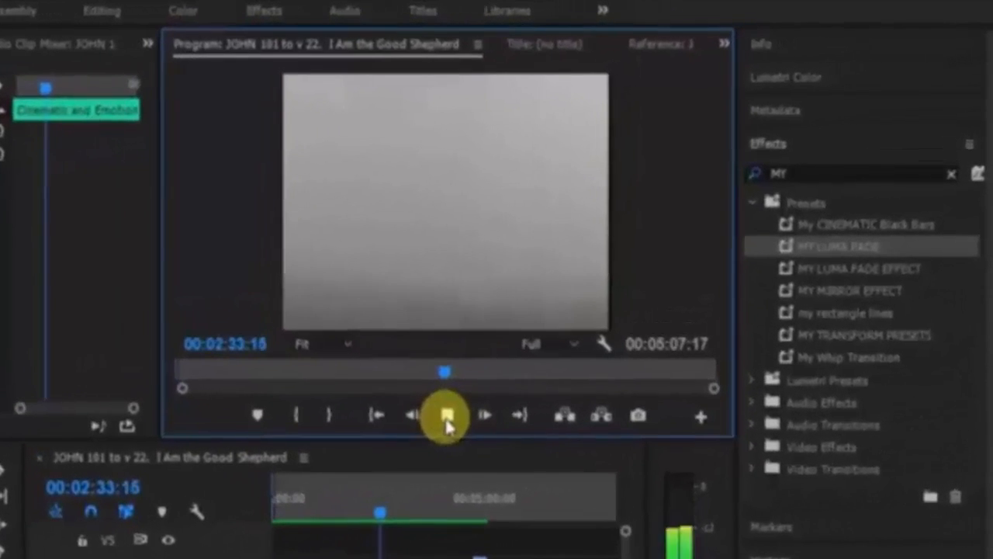
- Preview further transitions in the Good Shepherd sequence at about 00:04:48, 00:02:34 and 00:03:42
click(671, 373)
click(443, 417)
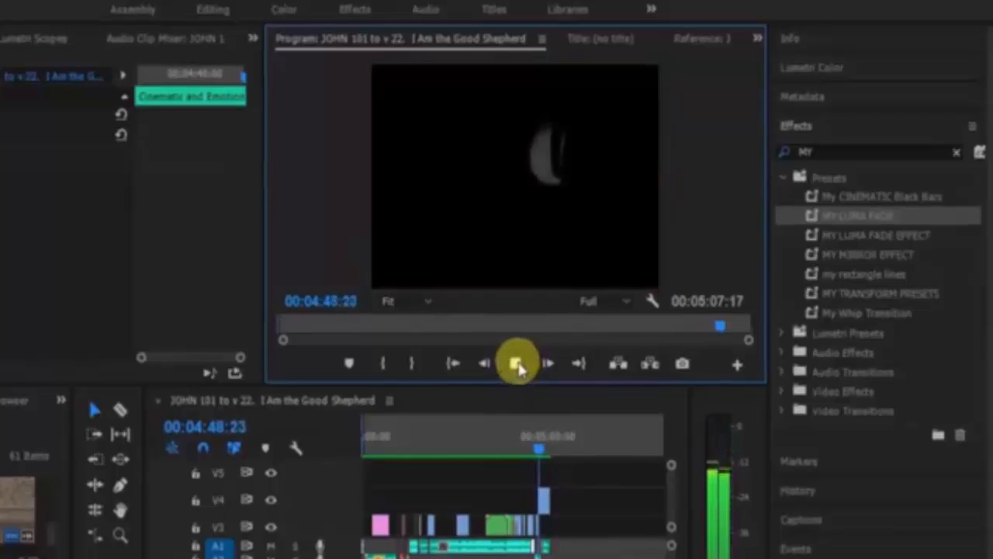
click(515, 365)
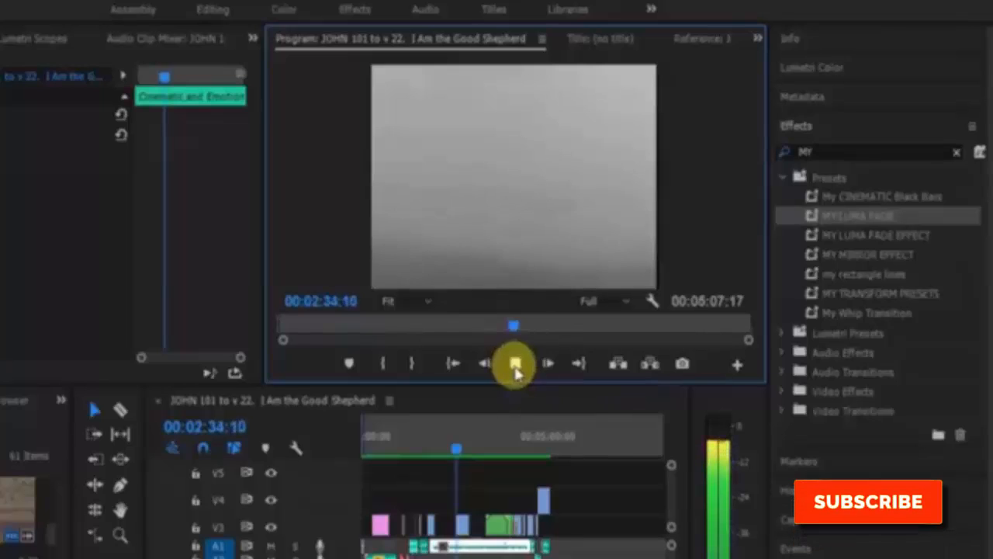
click(515, 365)
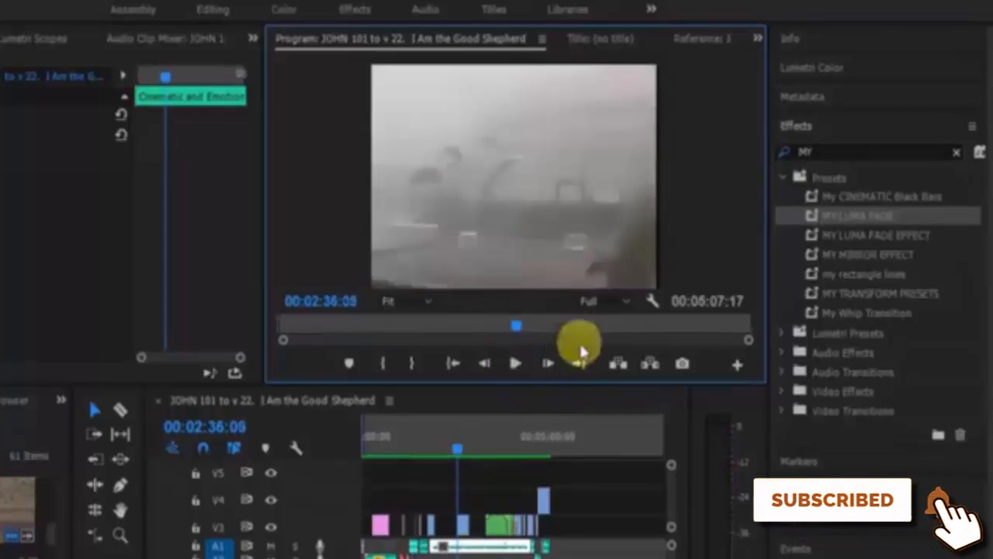
click(616, 325)
click(515, 364)
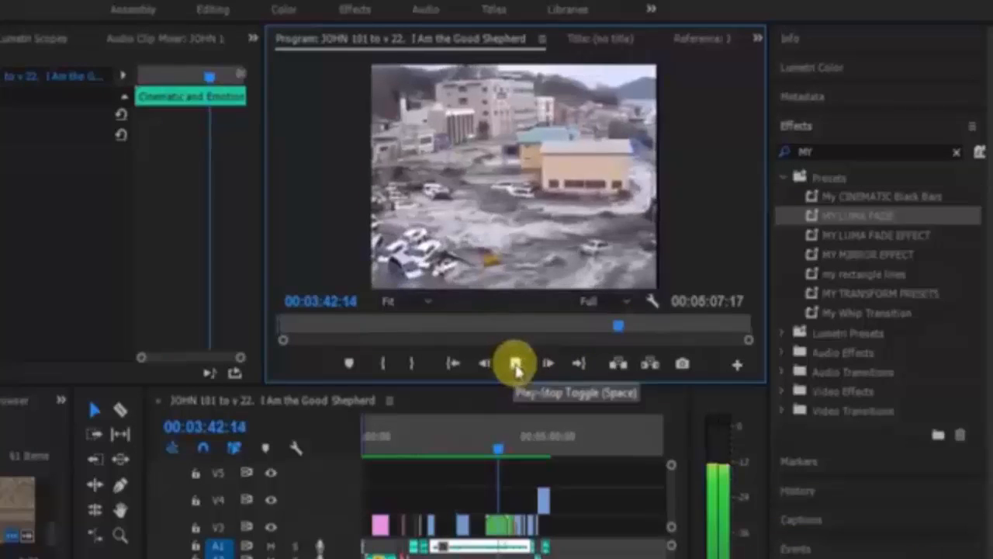